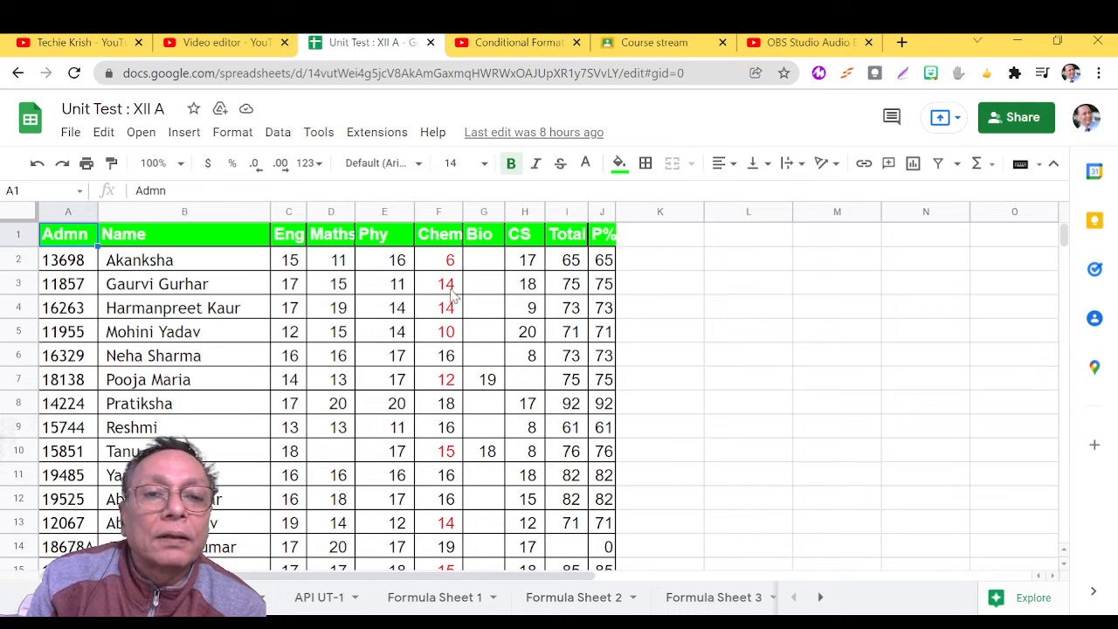
Start a conditional formatting rule and apply it to the Maths marks in D2:D41.
click(245, 135)
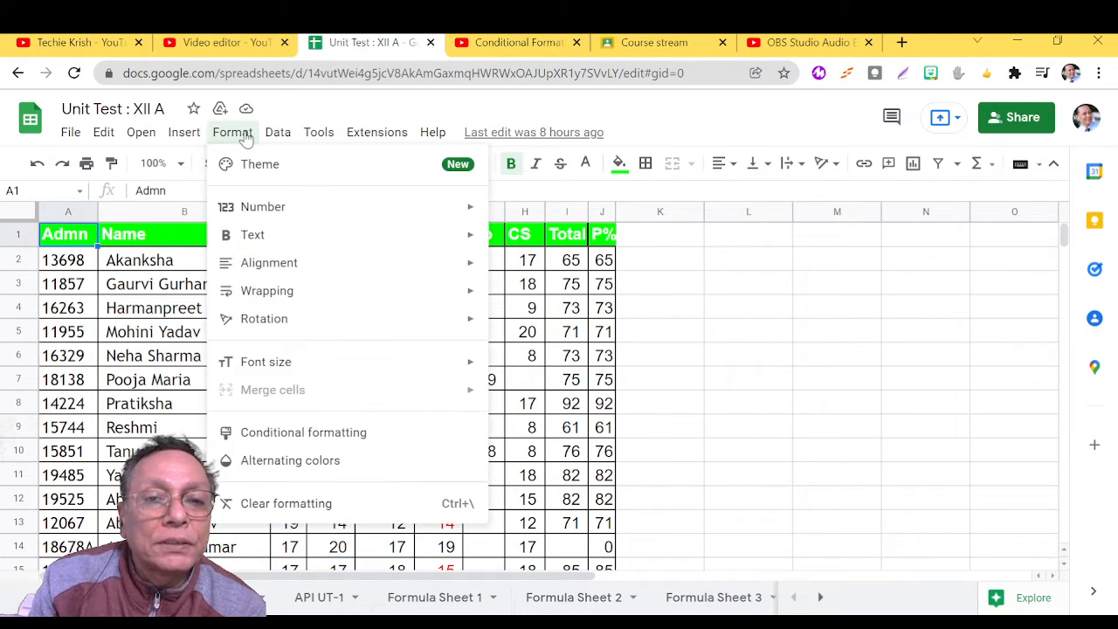
click(256, 435)
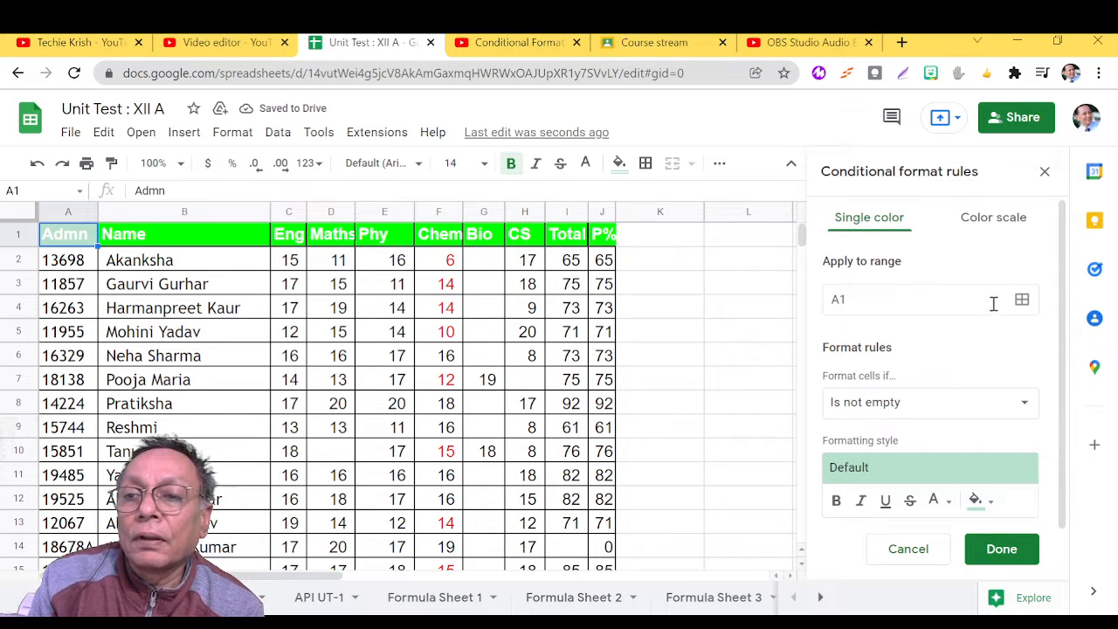
click(1022, 299)
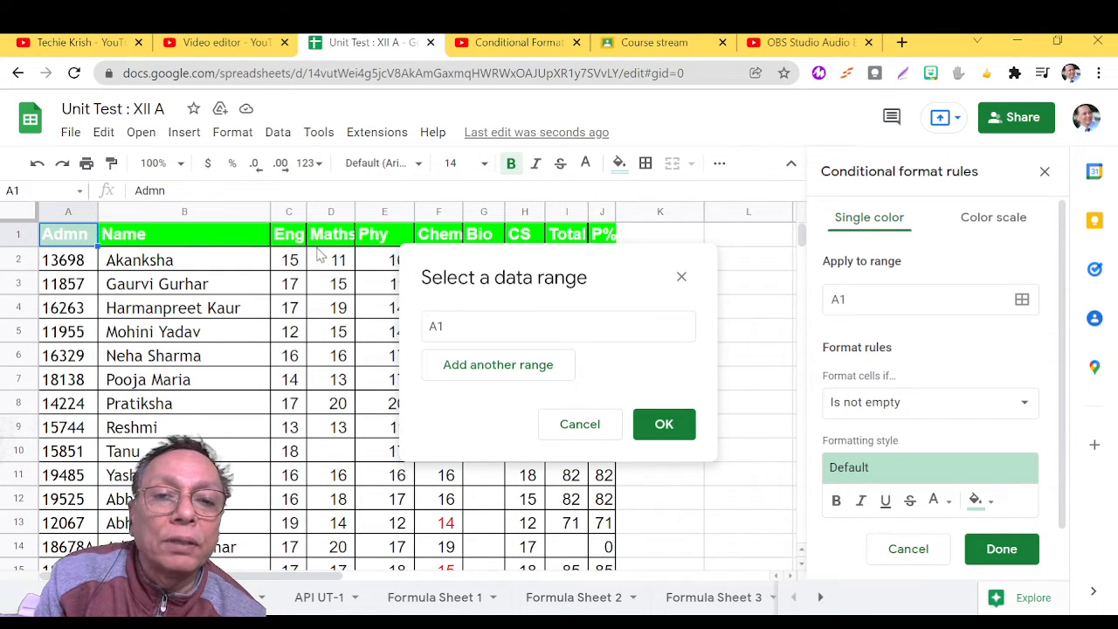
drag(325, 262, 338, 455)
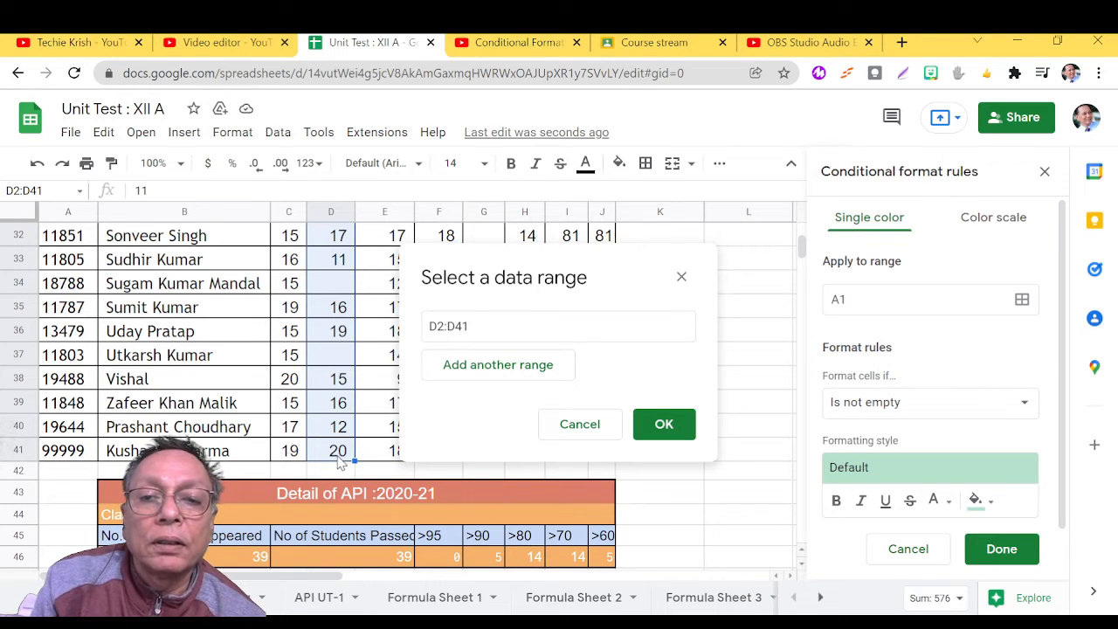
click(660, 425)
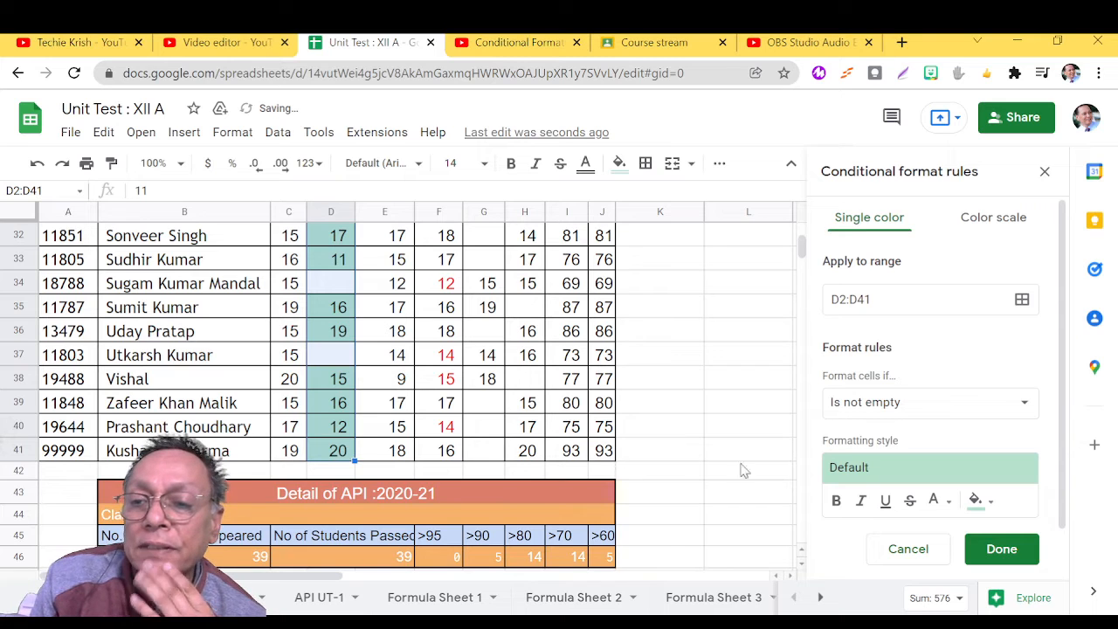
Set the rule to fill cells that are empty with bright green, and save it.
click(991, 507)
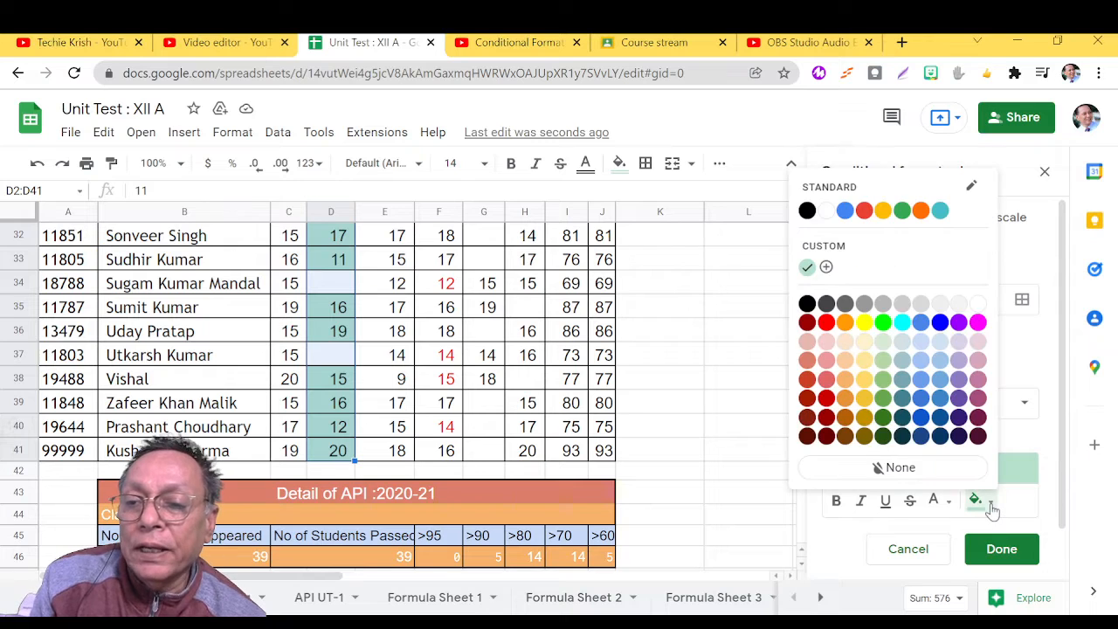
click(902, 470)
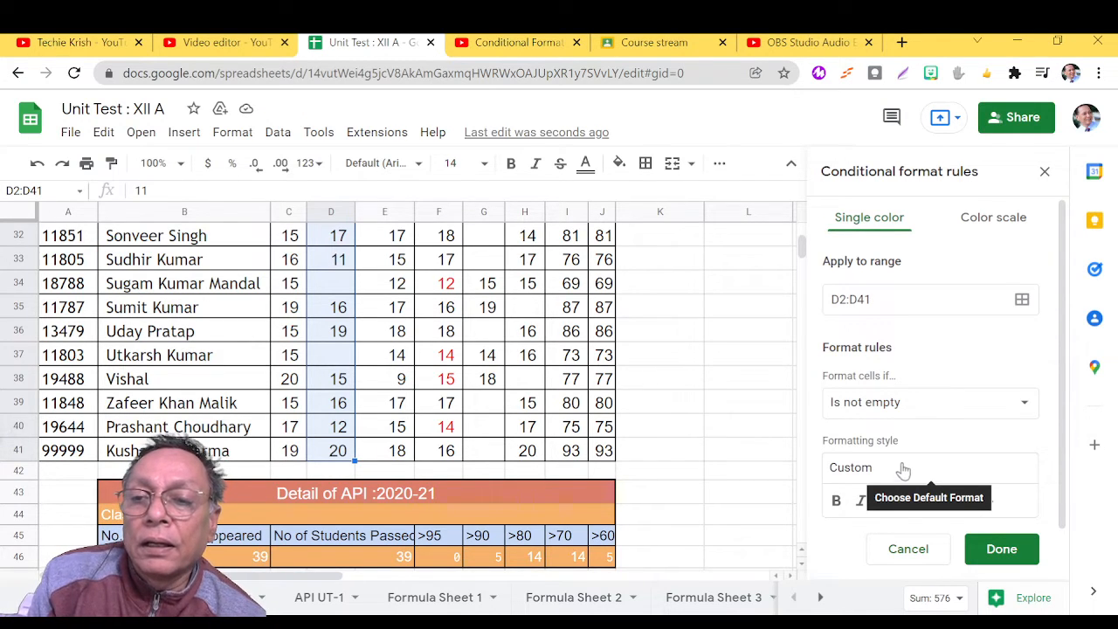
click(905, 411)
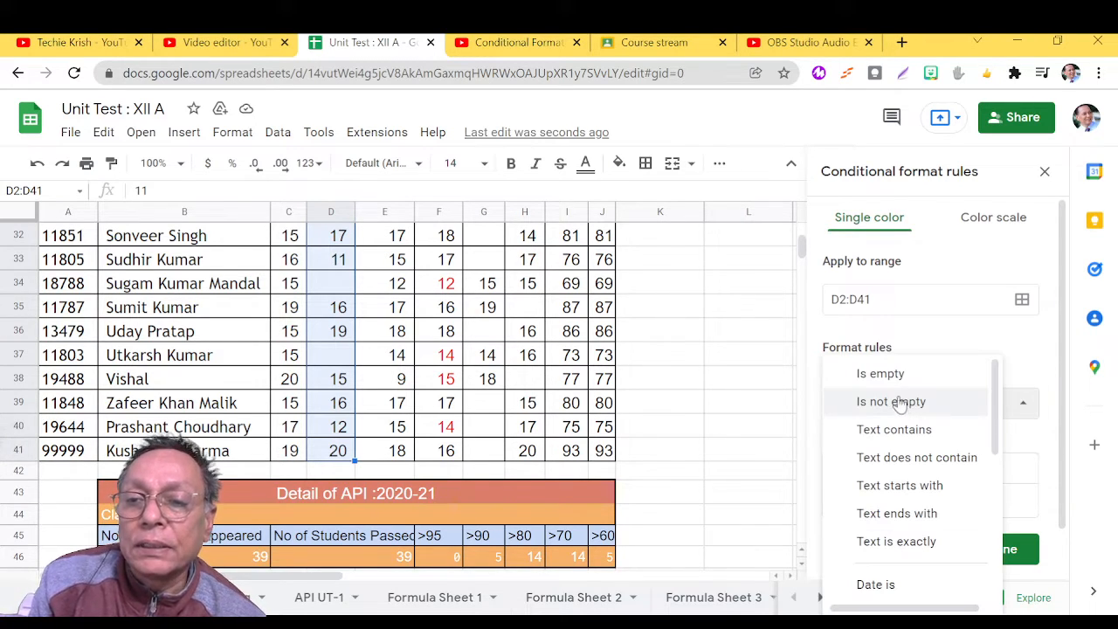
click(898, 375)
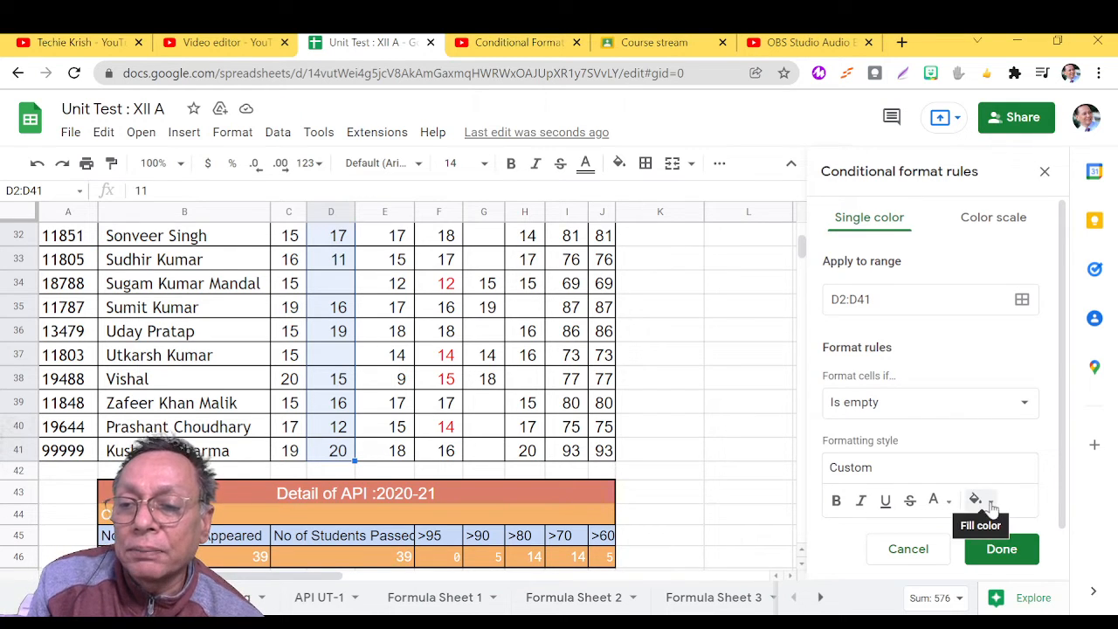
click(990, 502)
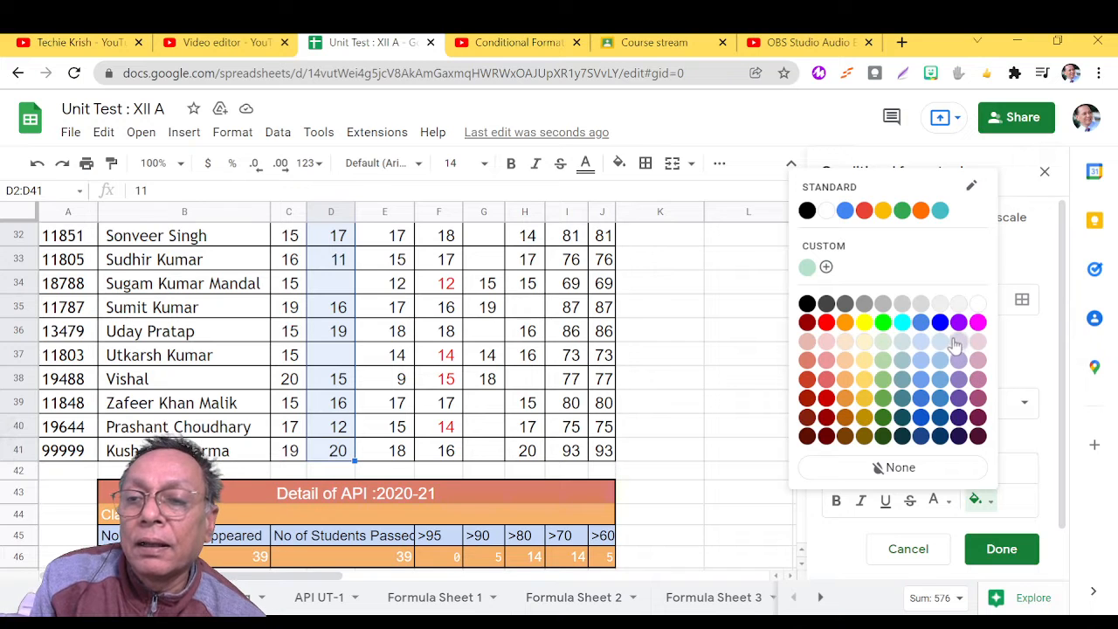
click(882, 323)
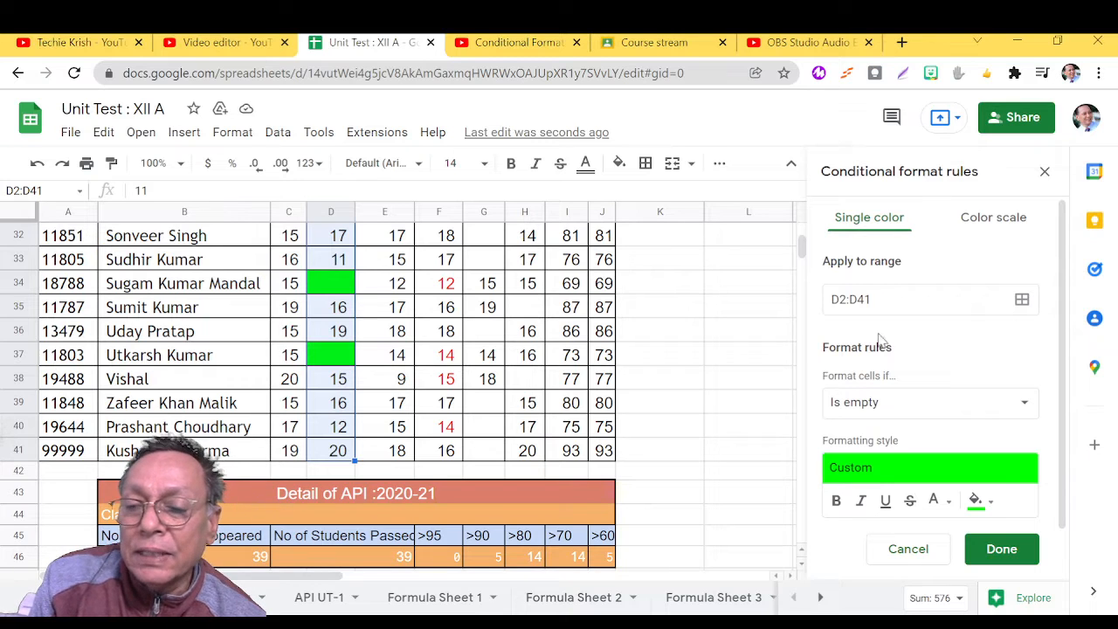
click(985, 551)
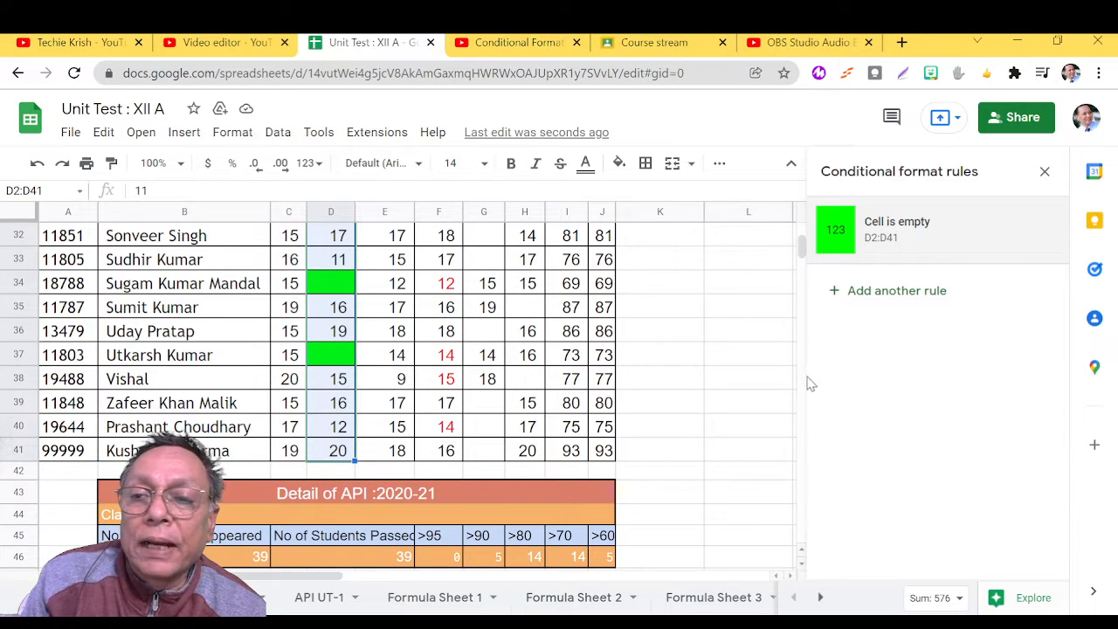
Add another rule for D2:D41 with blue text for values greater than or equal to 22.
click(836, 294)
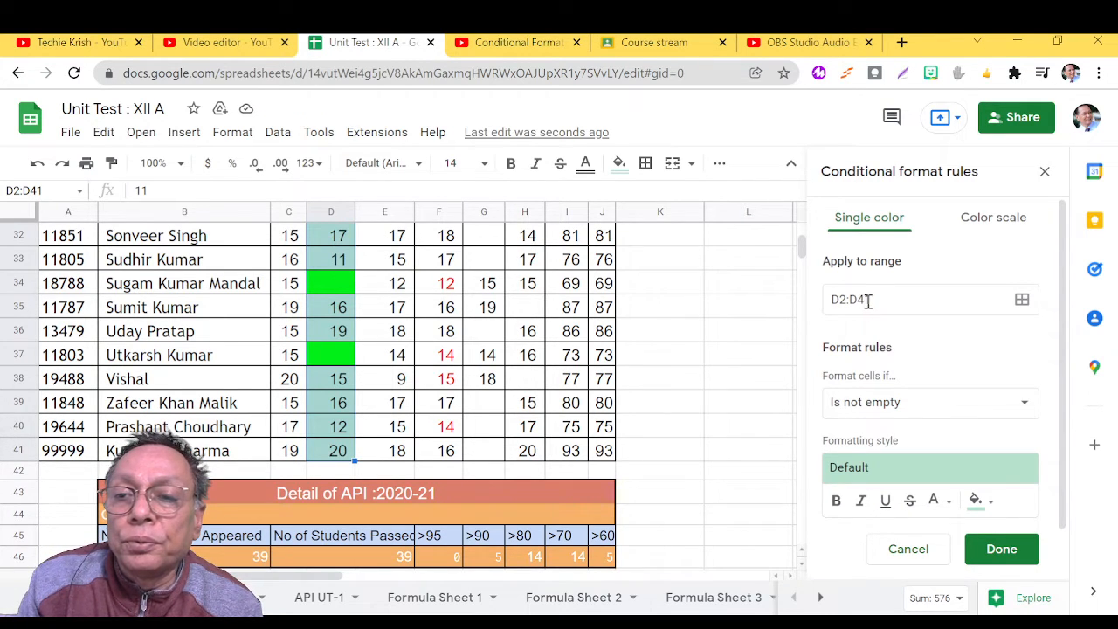
click(936, 502)
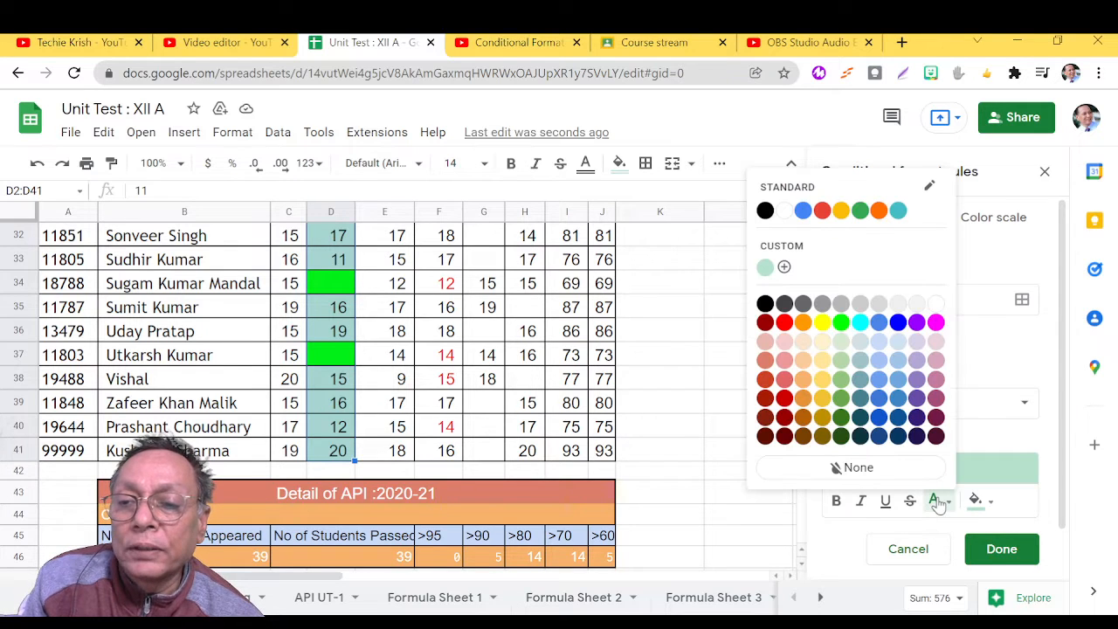
click(898, 323)
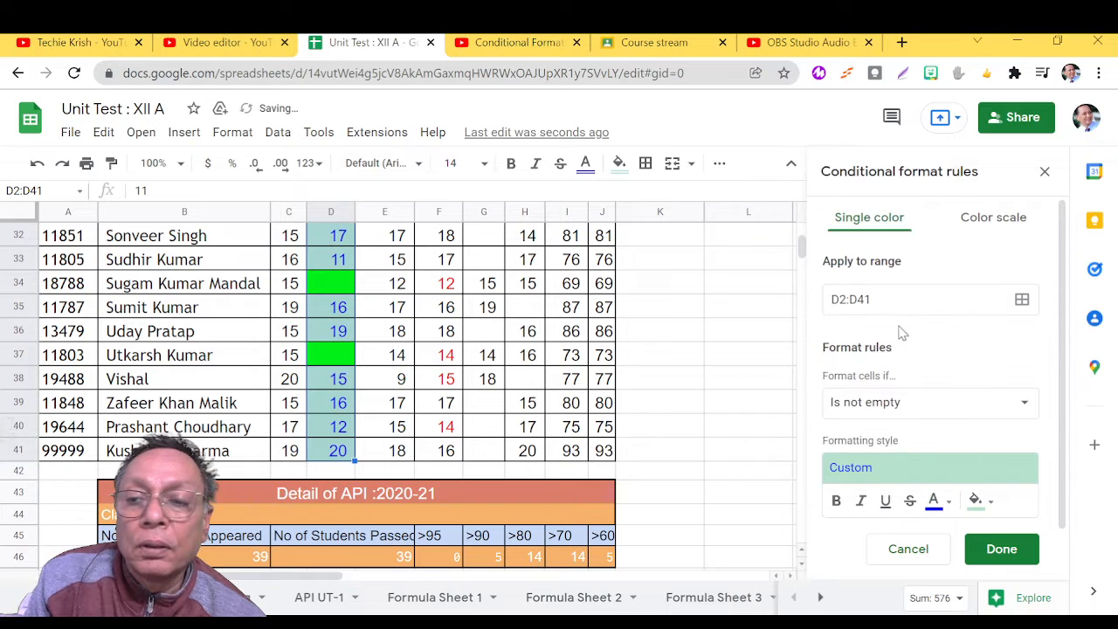
click(911, 409)
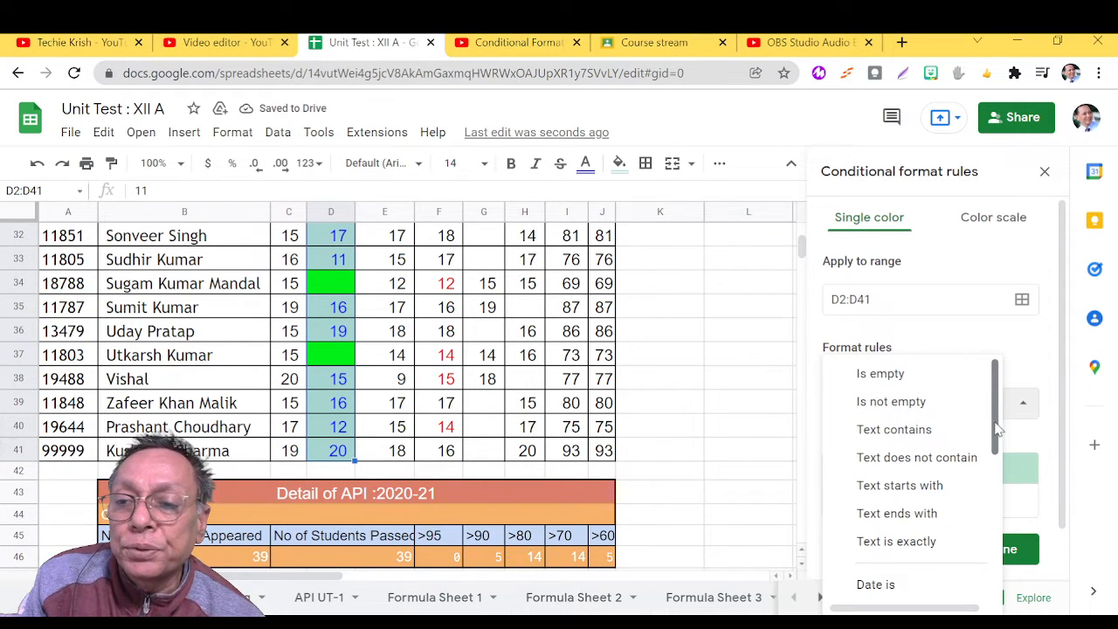
drag(999, 428, 978, 521)
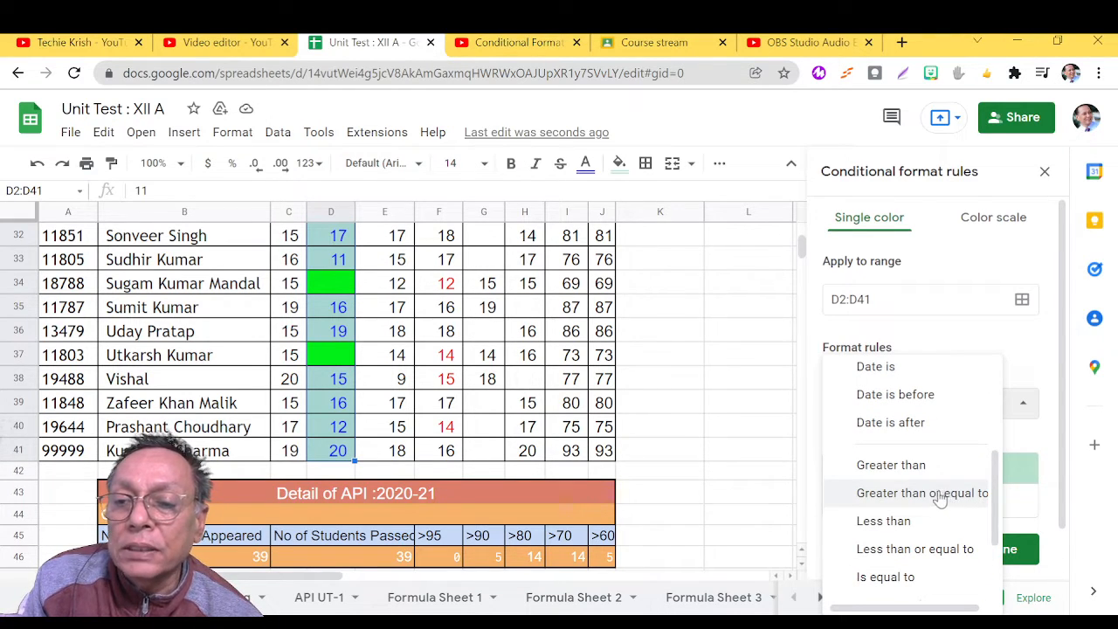
click(950, 495)
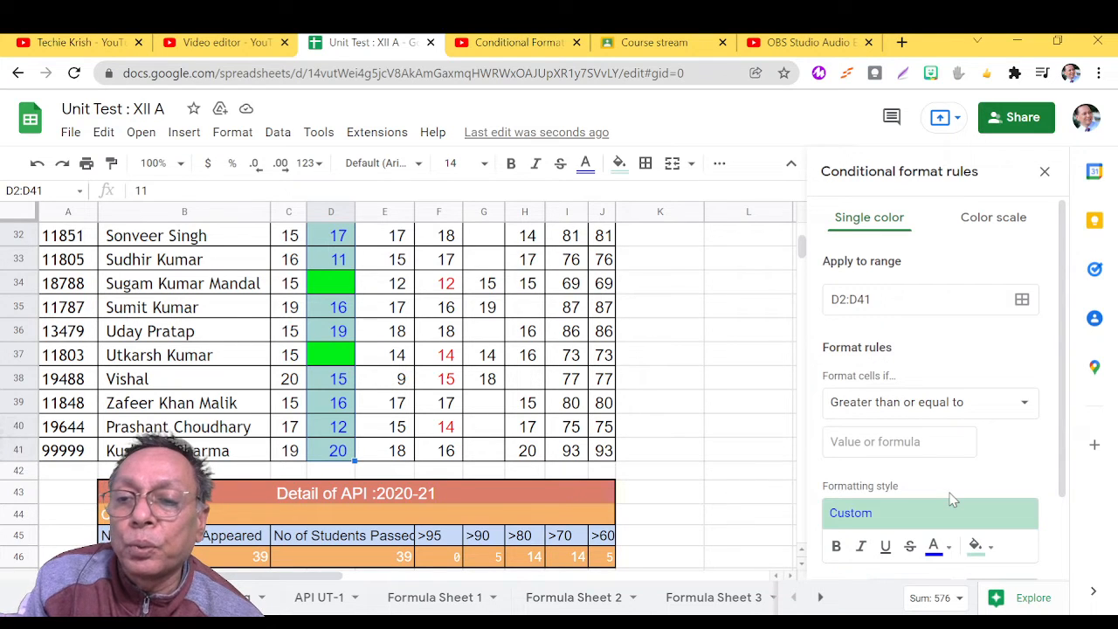
click(897, 443)
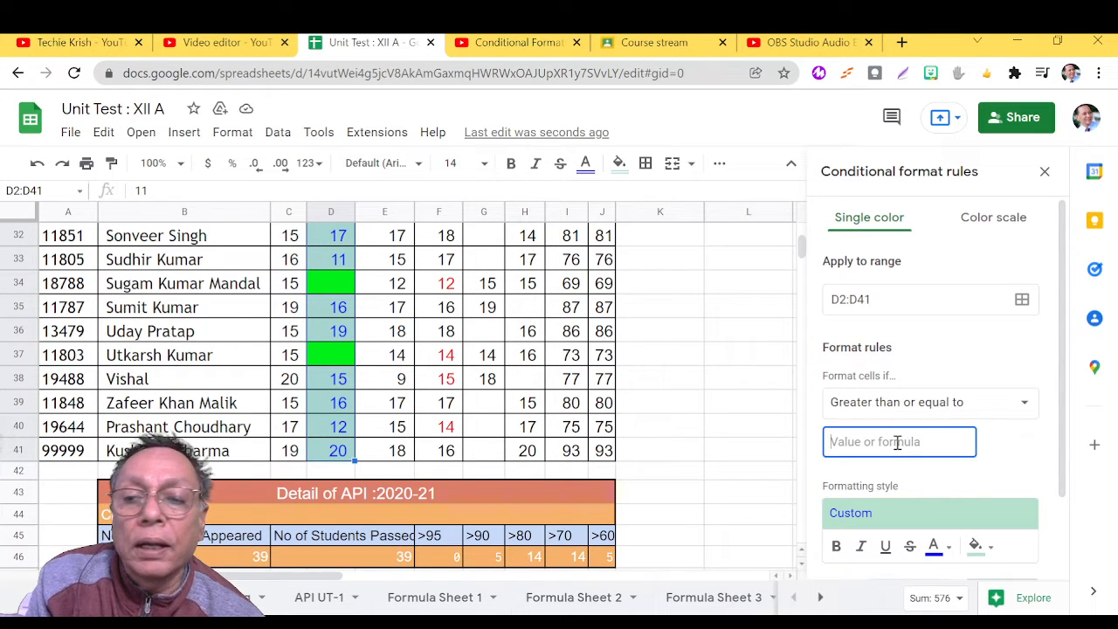
text(22)
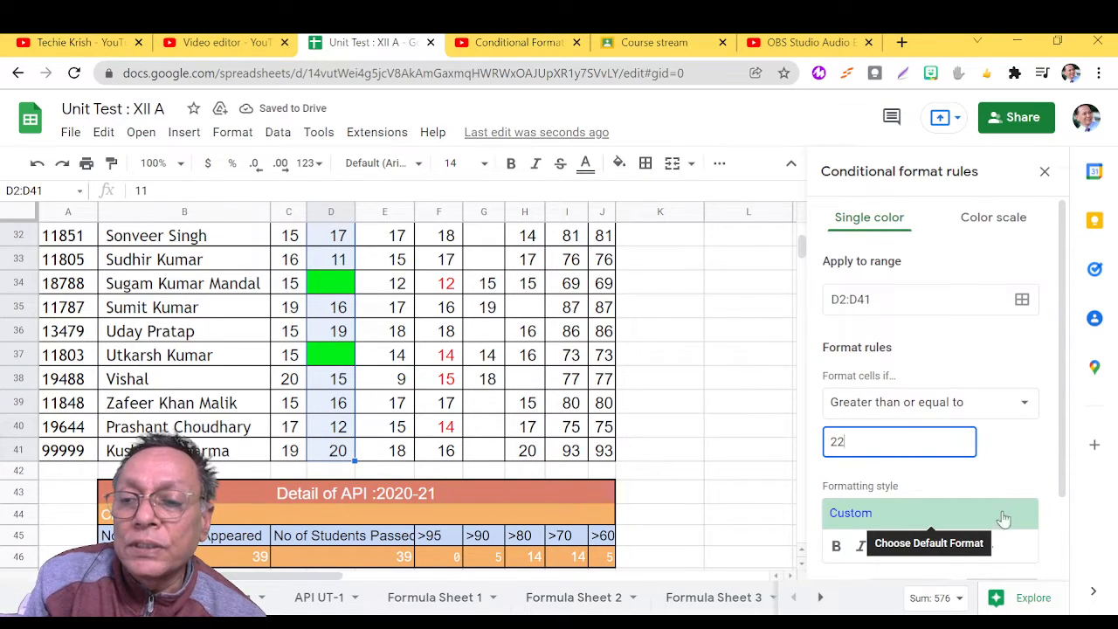
Change the comparison value of the greater than or equal to rule to 20.
drag(1061, 483, 1060, 496)
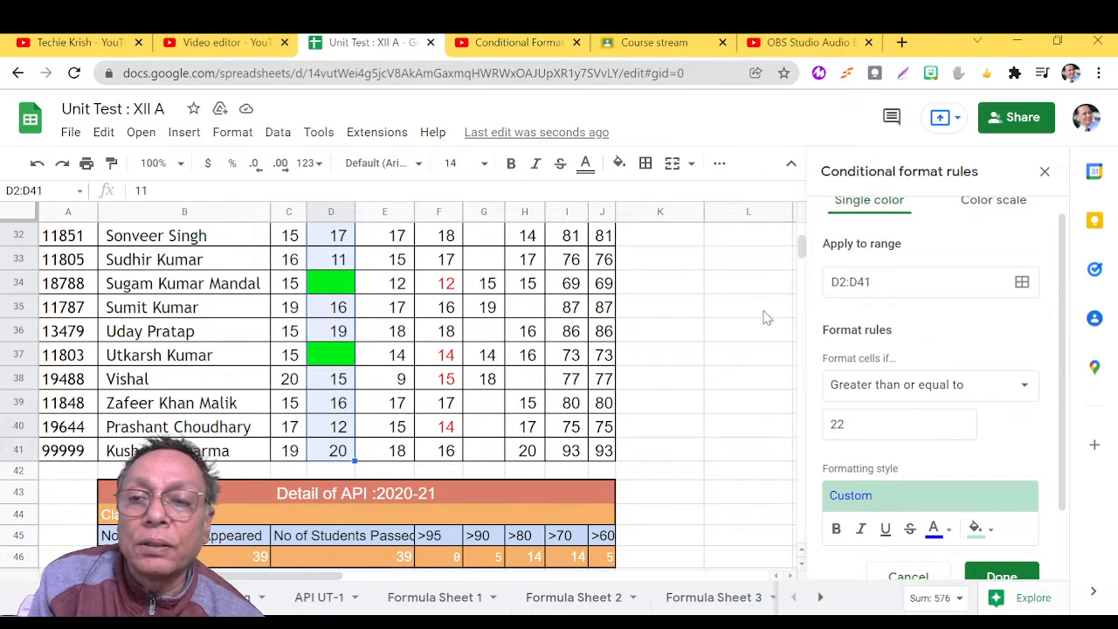
drag(801, 245, 801, 247)
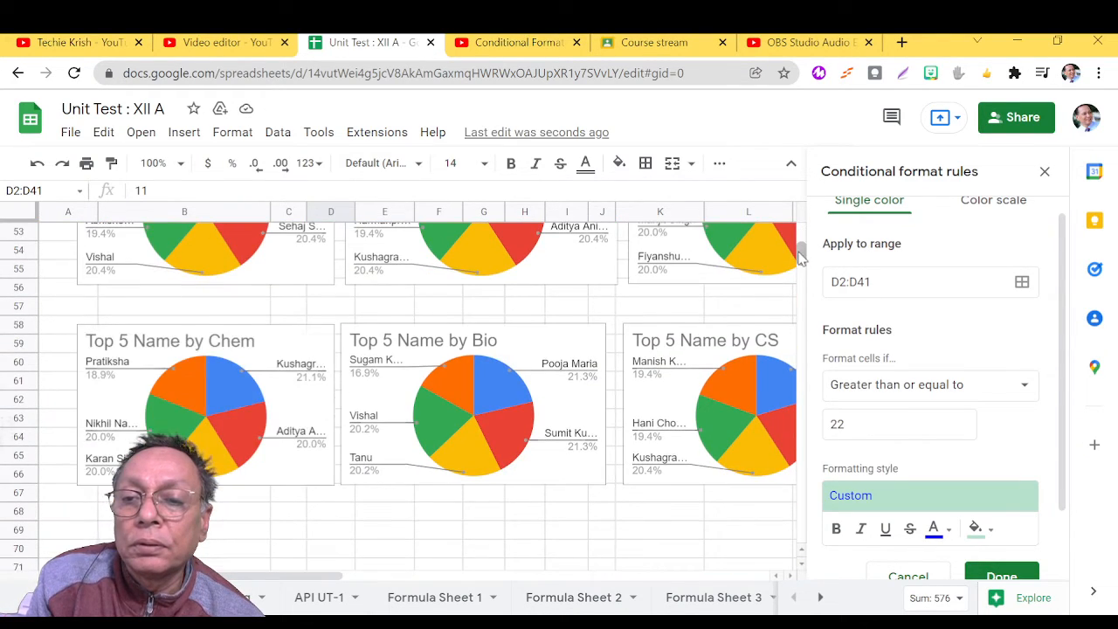
click(843, 422)
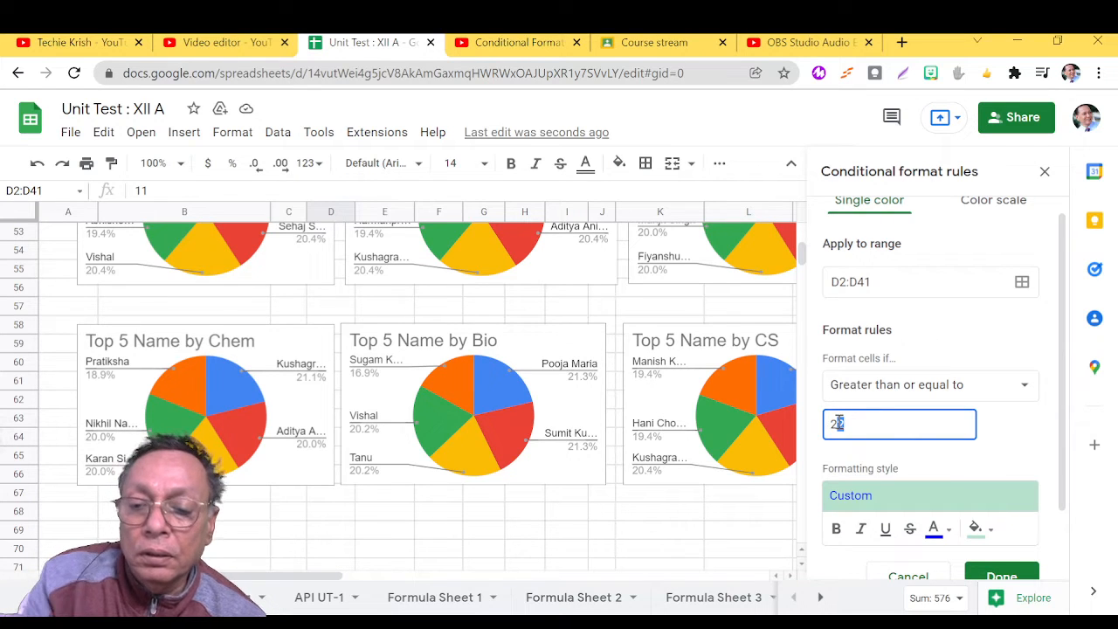
text(0)
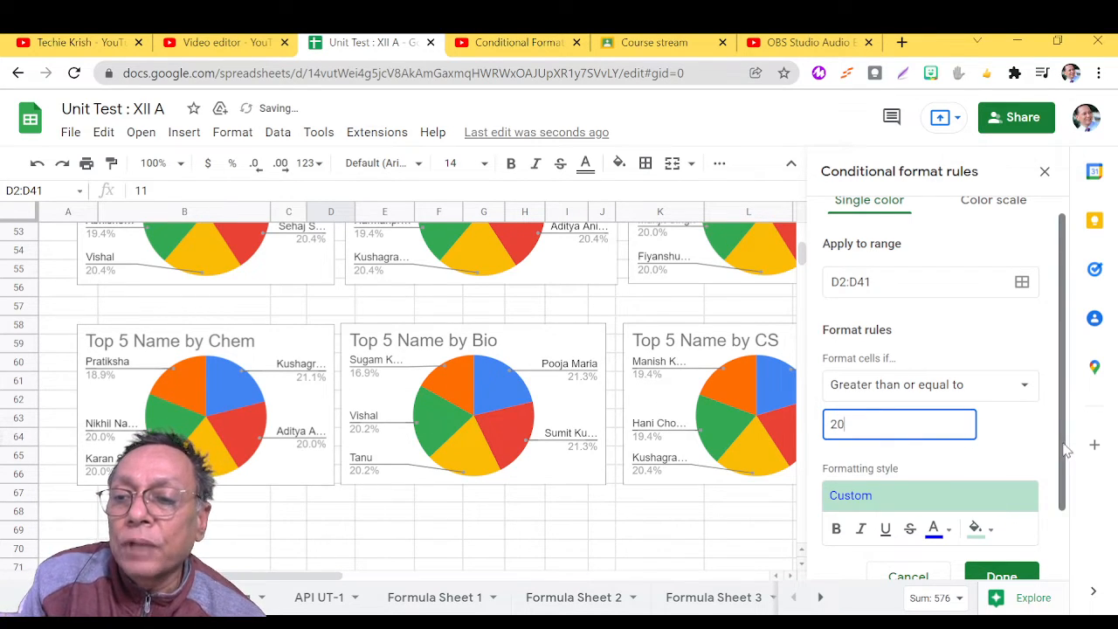
mouse_move(1063, 450)
mouse_down()
mouse_move(1063, 498)
mouse_move(1061, 467)
mouse_up()
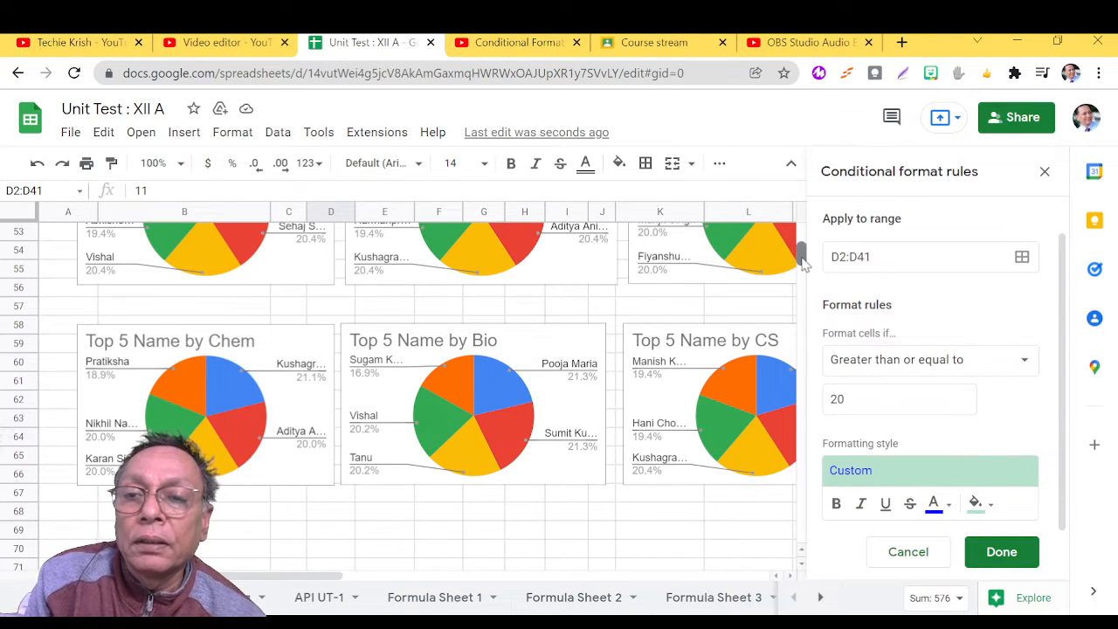
scroll(802, 254, up, 5)
scroll(802, 254, up, 2)
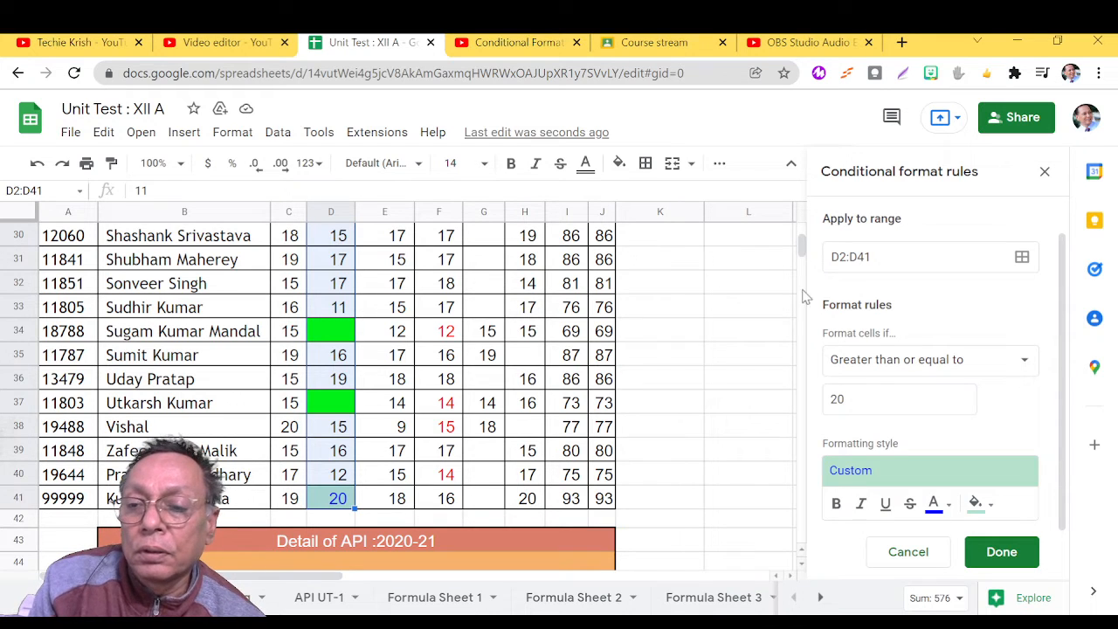
Remove the fill color from the blue-text rule, save it, and close the conditional format rules.
click(991, 506)
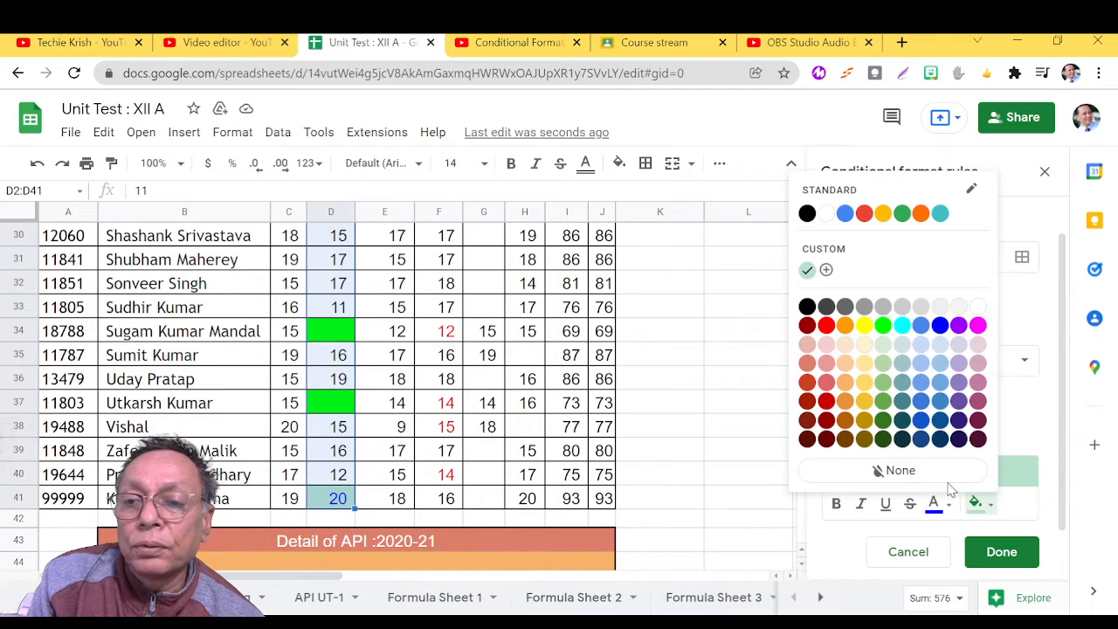
click(887, 471)
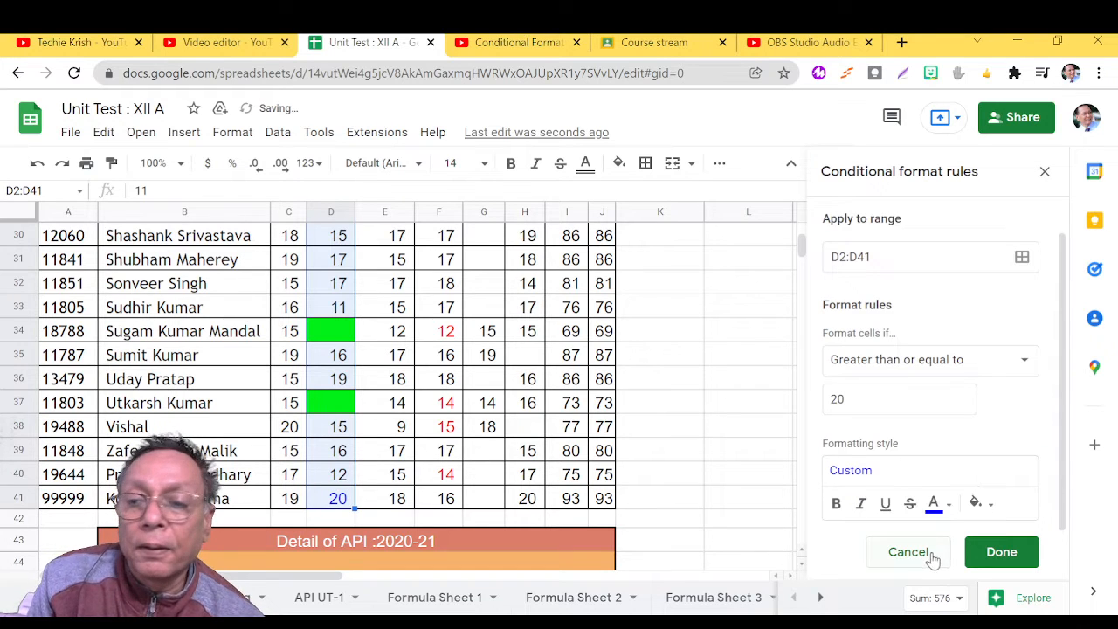
click(996, 556)
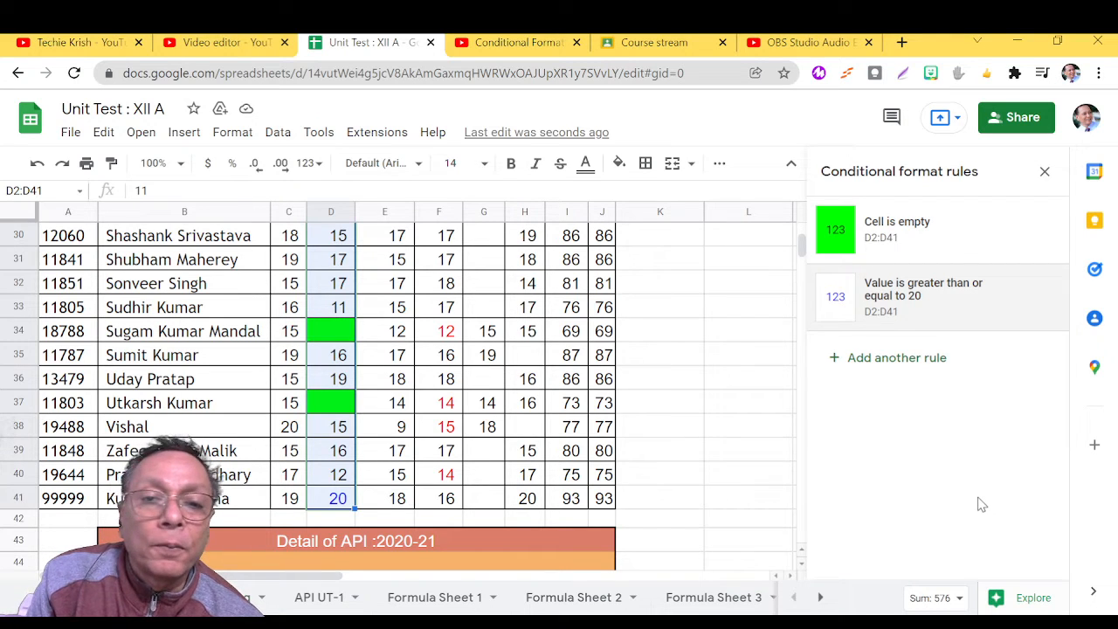
click(1045, 172)
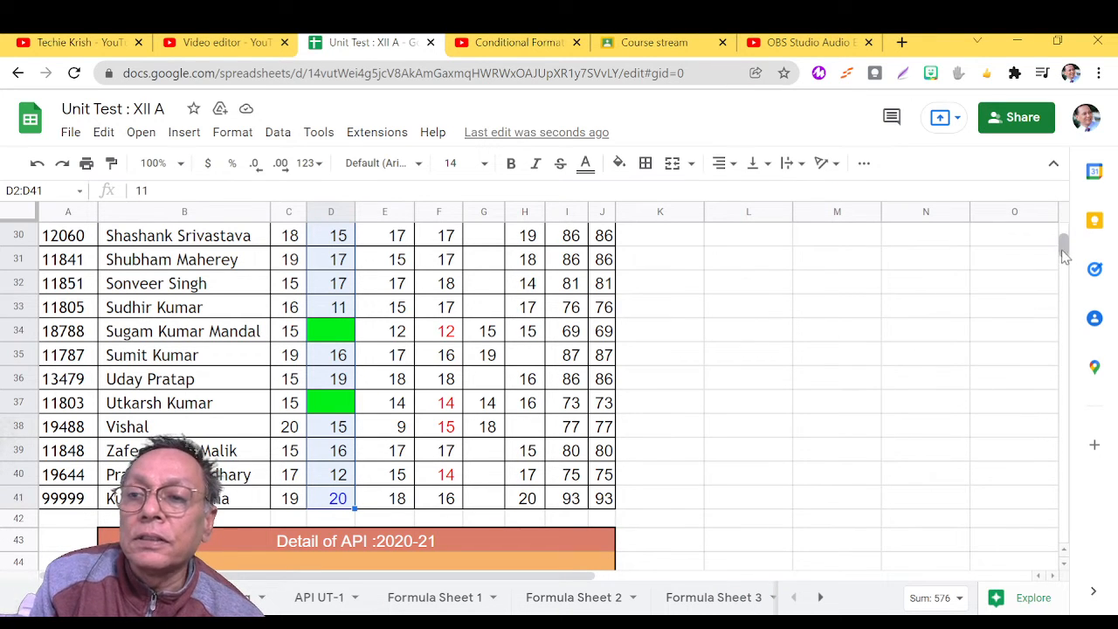
drag(1065, 255, 1062, 232)
click(708, 400)
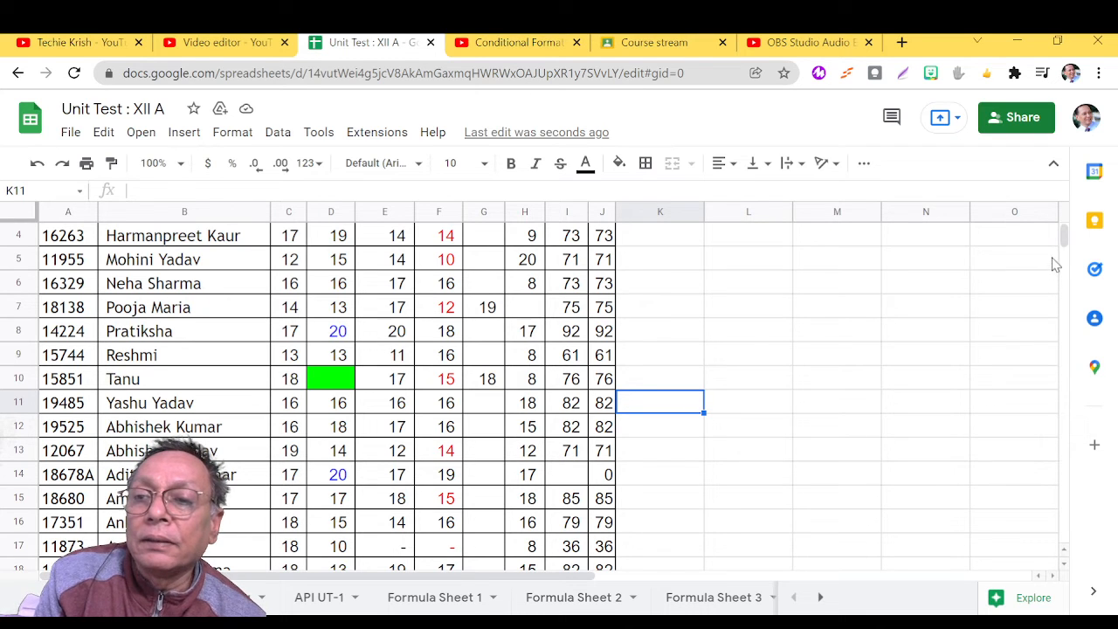
drag(1064, 243, 1065, 251)
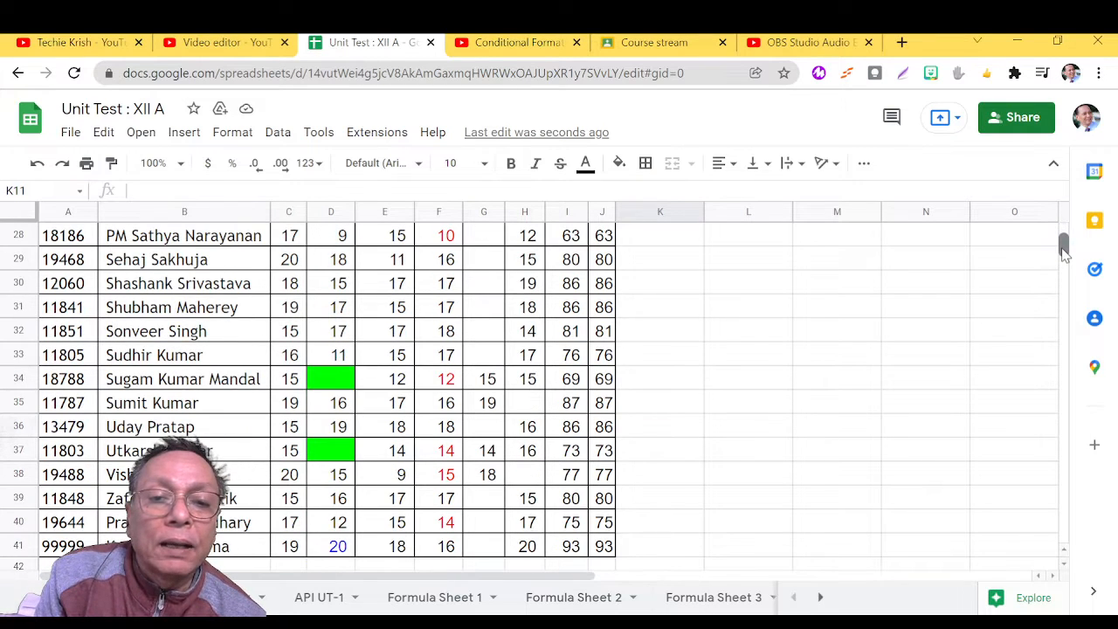